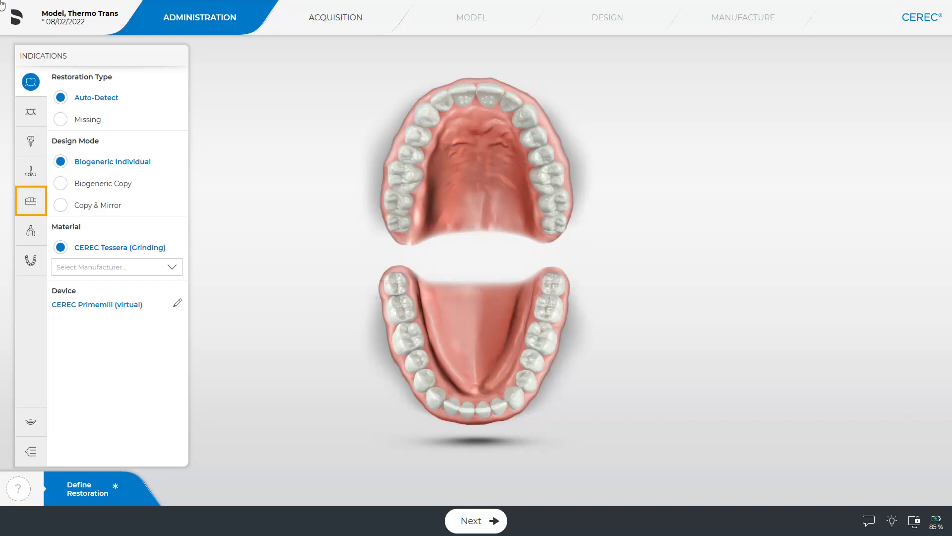
- Add Working Model restorations in Primeprint Model T (Printing) for the lower and upper jaws
click(29, 202)
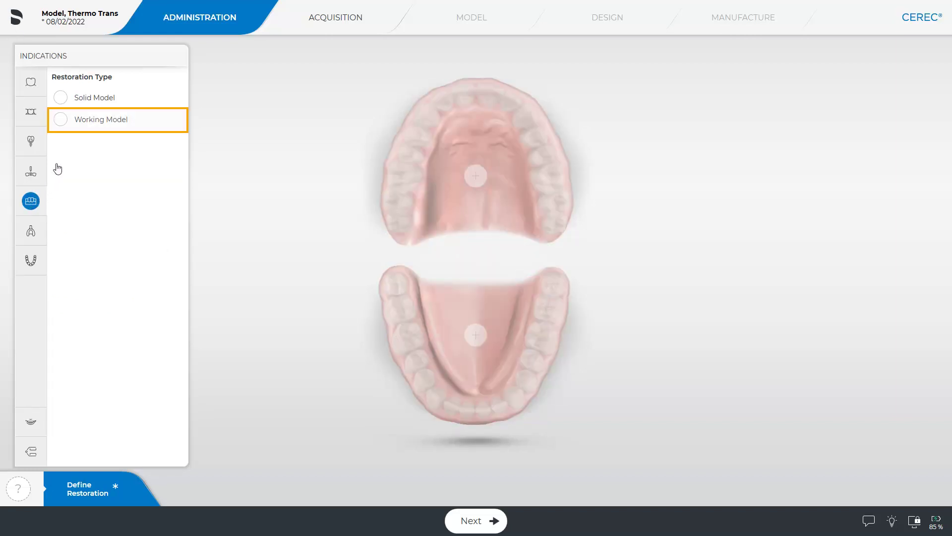
click(60, 120)
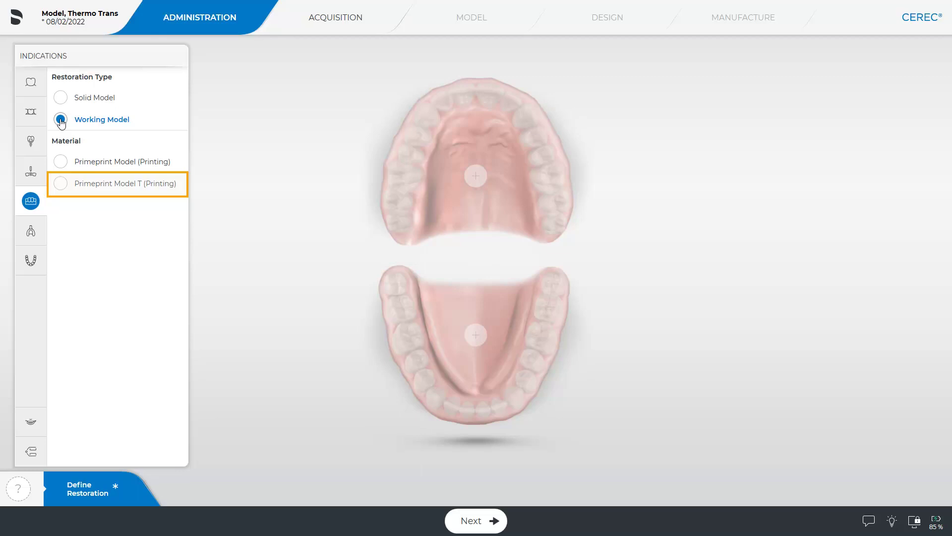
click(61, 185)
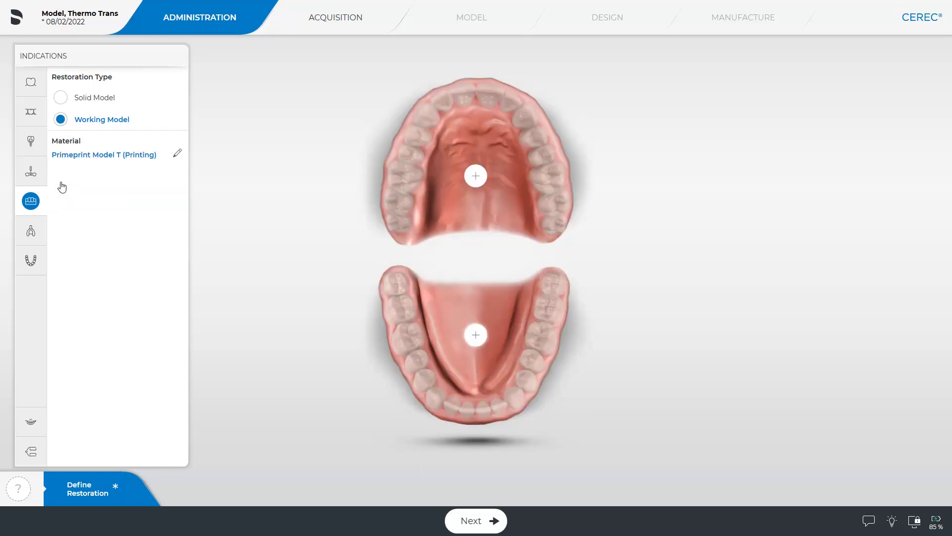
click(475, 335)
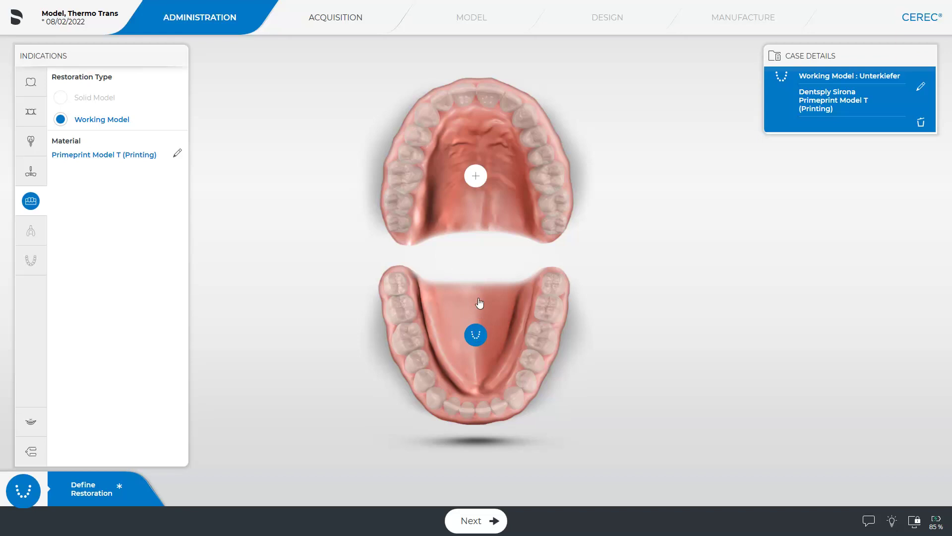
click(476, 177)
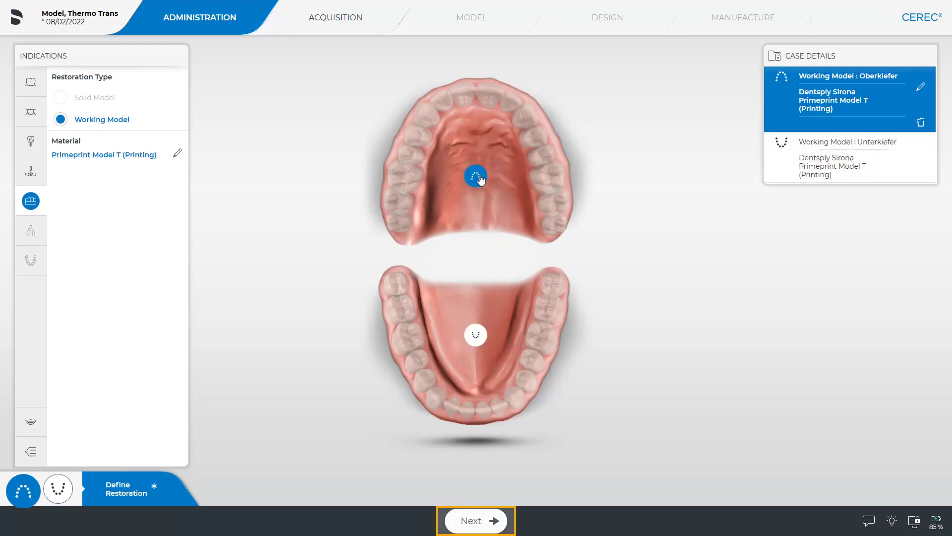
- Advance from Acquisition past the locked scans to the Model step showing the upper jaw
click(472, 521)
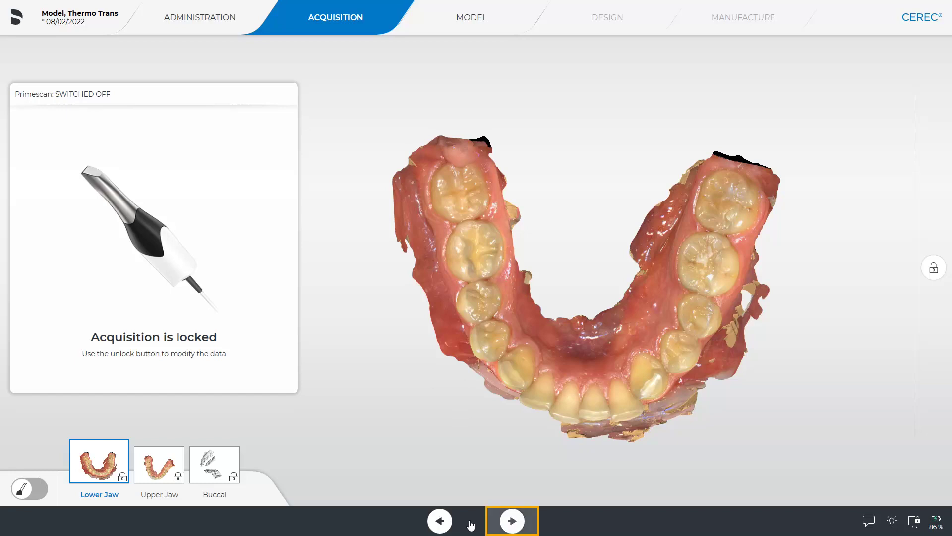
click(512, 520)
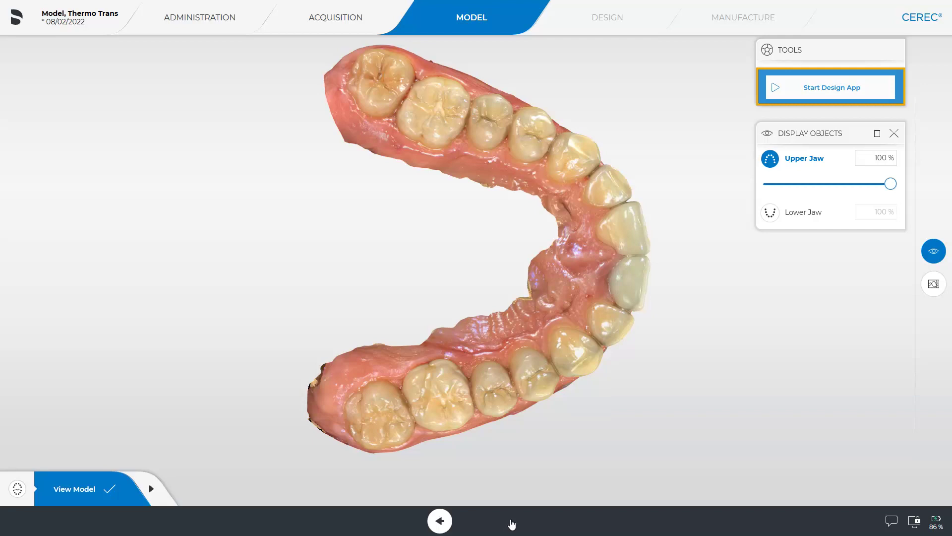
- Start inLab Model with the jaw scans and save the case as Thermo Trans Model.mdl
click(816, 89)
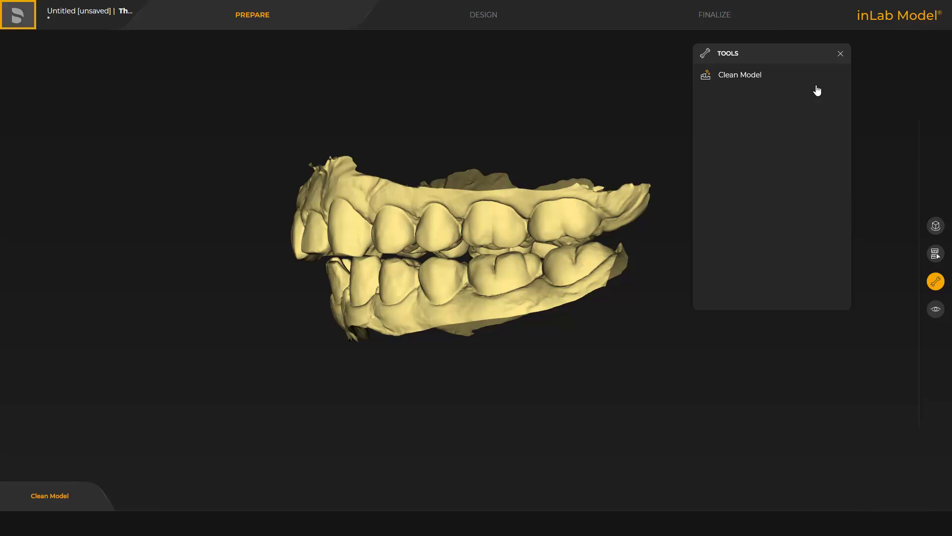
click(16, 18)
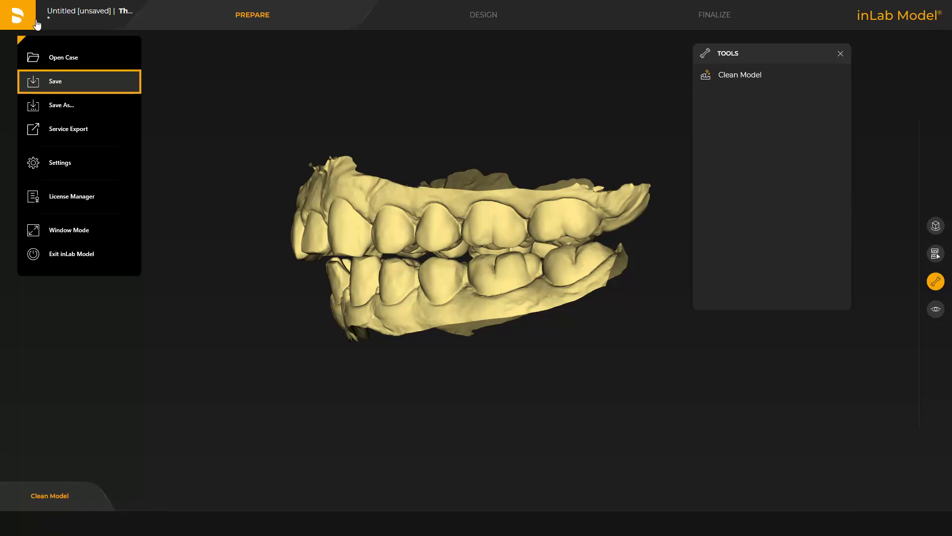
click(55, 82)
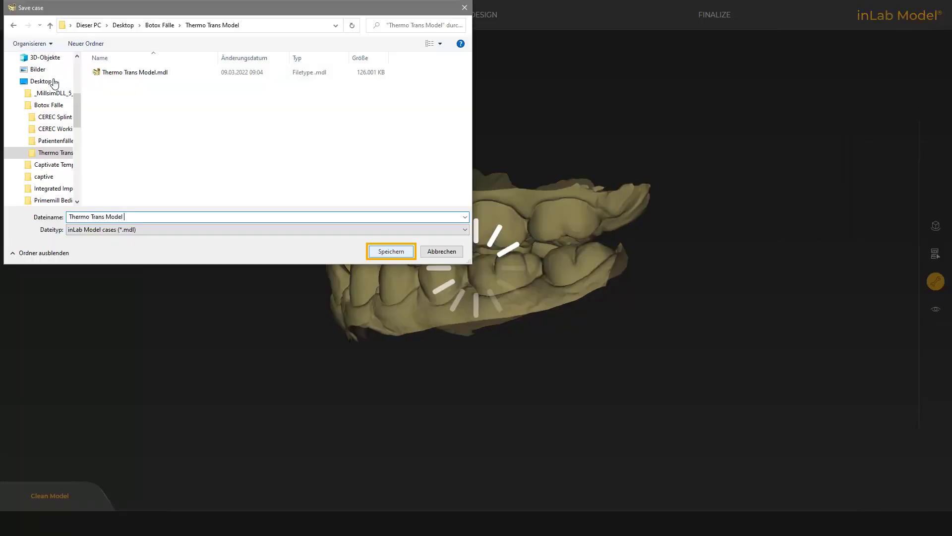
click(386, 252)
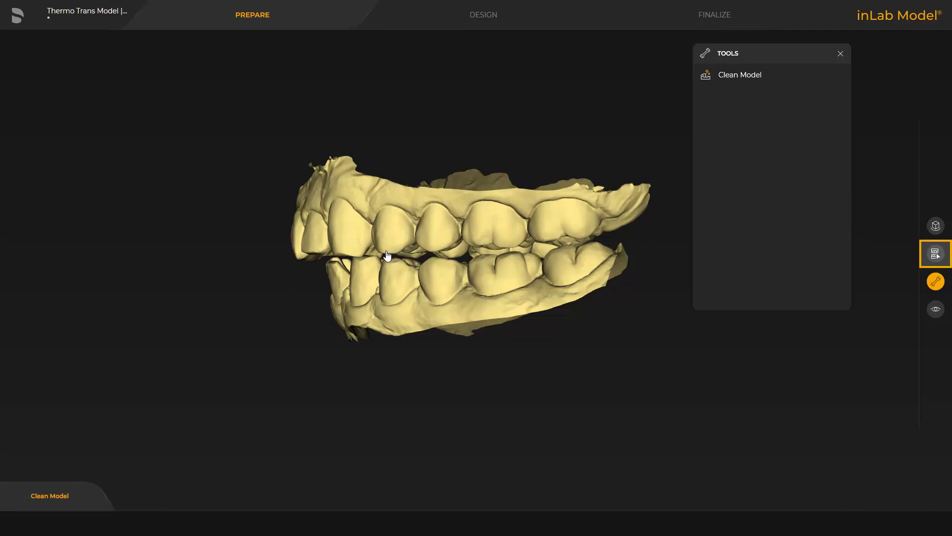
- Set the models' construction type to Thermoforming
click(937, 255)
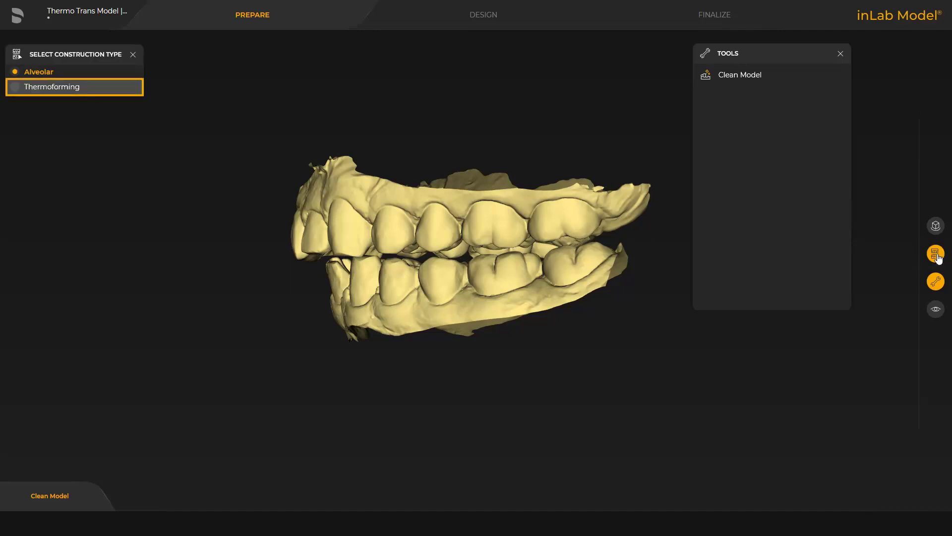
click(33, 88)
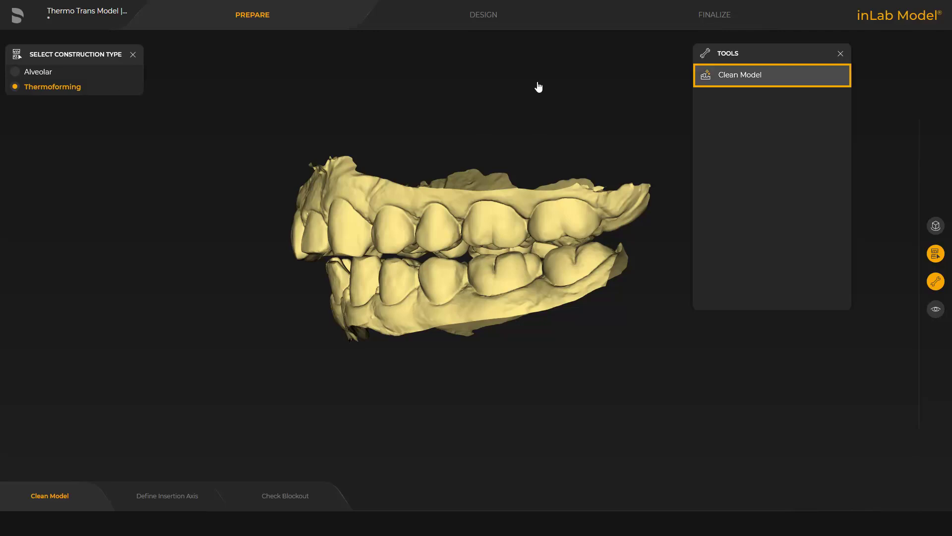
- In Clean Model, hide the upper jaw and begin tracing a trim line along the lower jaw's base
click(739, 79)
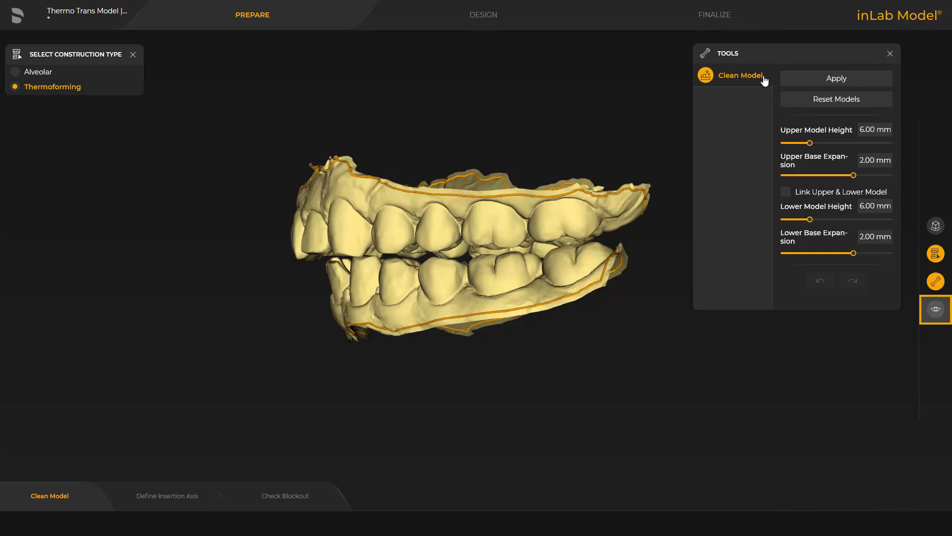
click(935, 310)
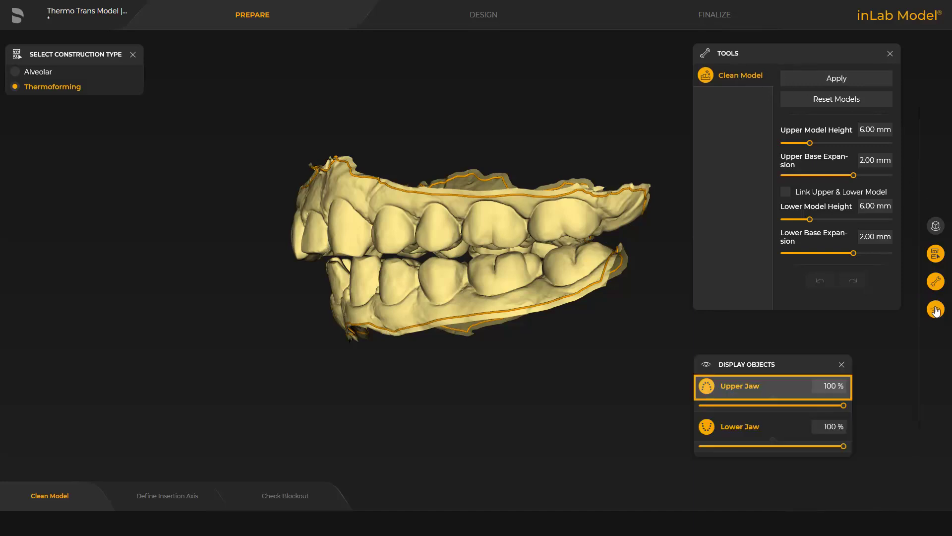
click(729, 386)
middle_drag(617, 381, 587, 312)
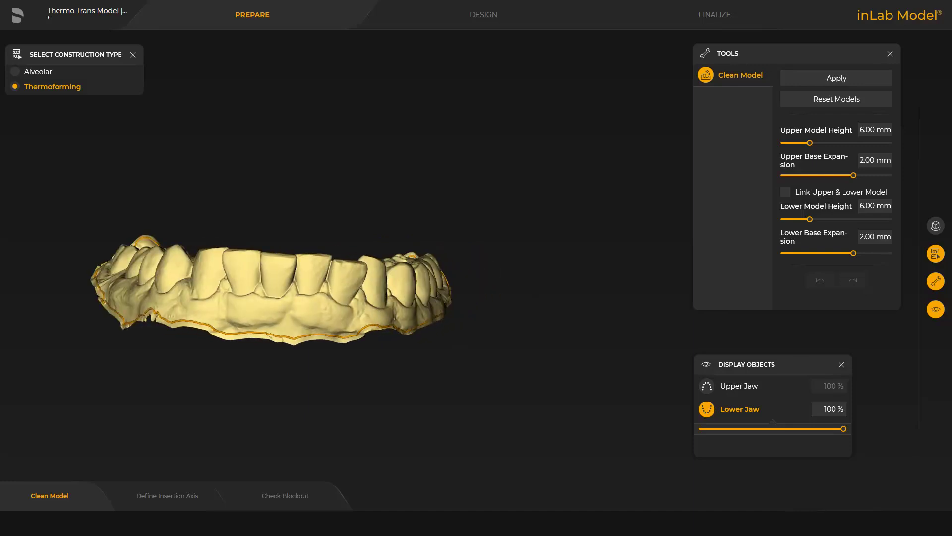
click(185, 319)
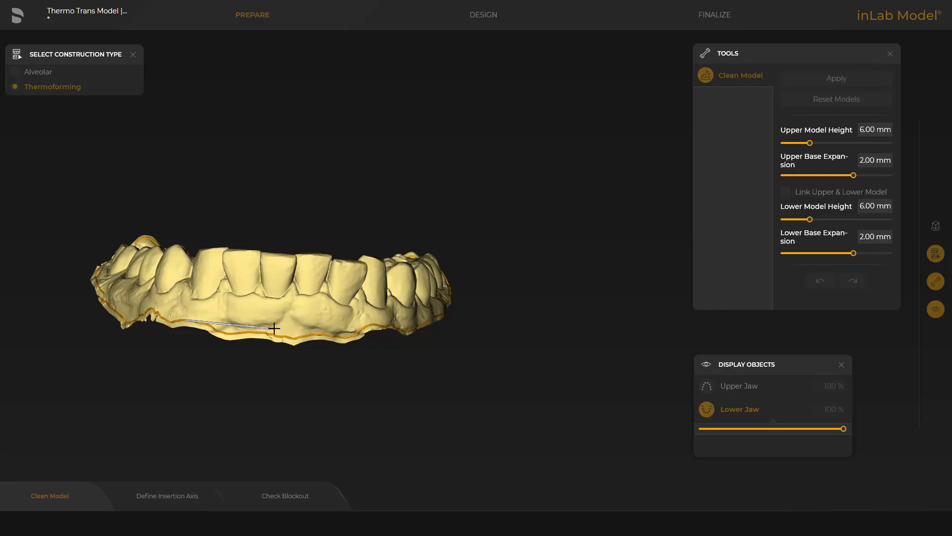
- Finish the trim line, apply Clean Model for 6.00 mm bases on both jaws, and hide the lower jaw
double_click(371, 325)
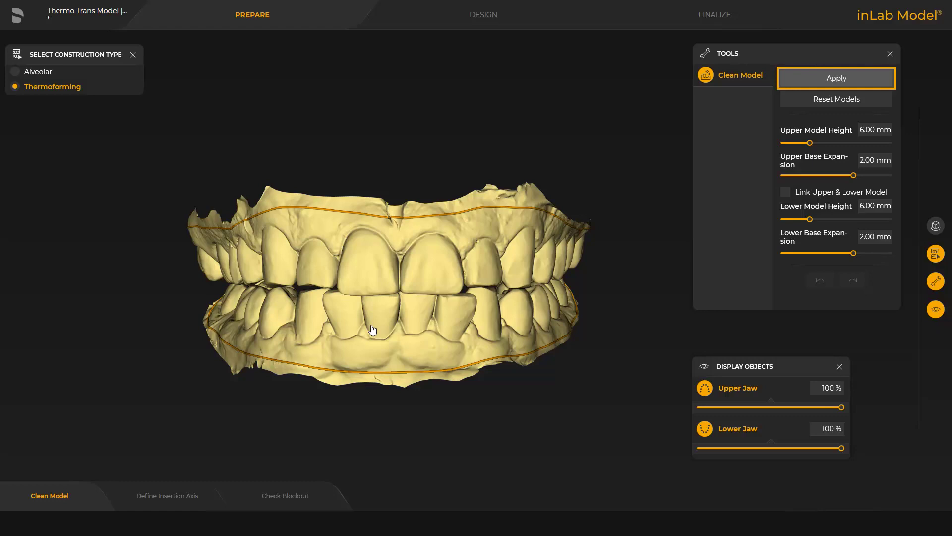
click(833, 80)
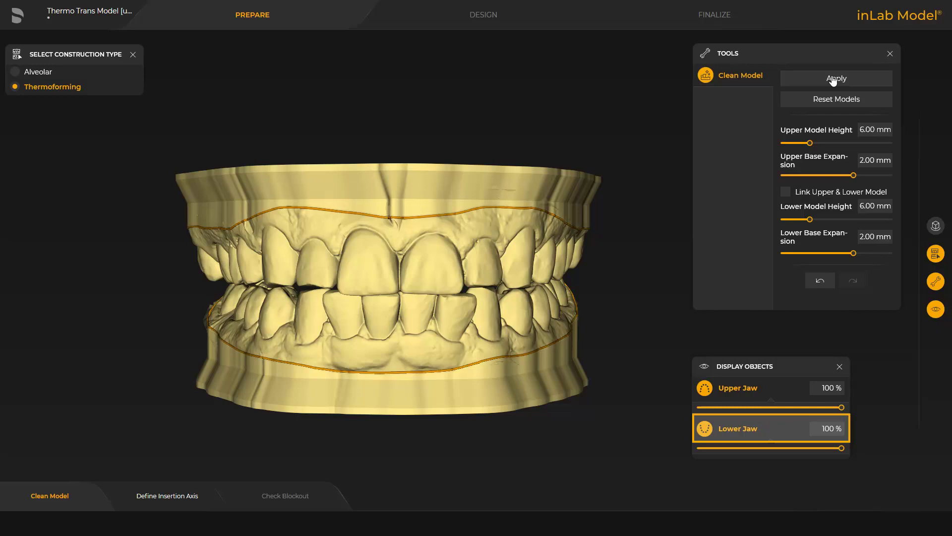
click(725, 429)
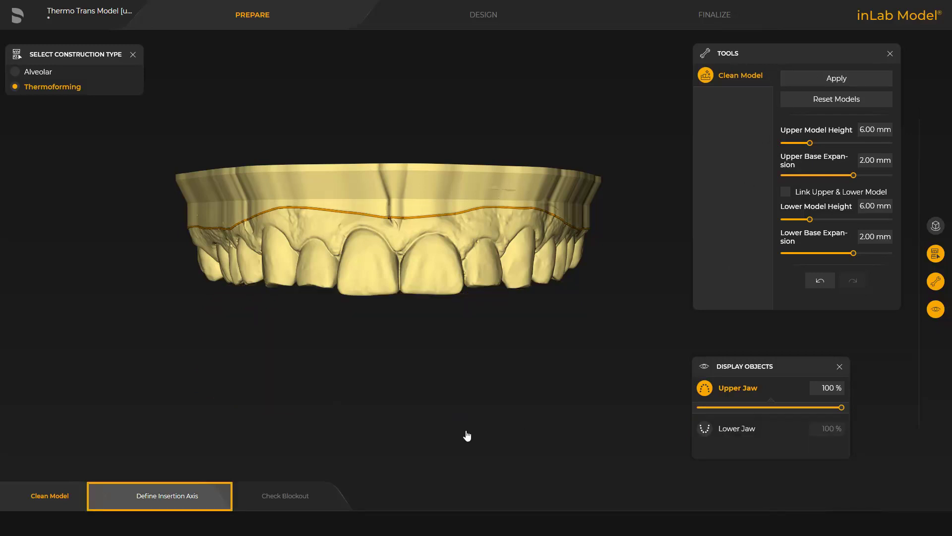
- Tilt and apply the upper jaw's insertion axis to minimise undercuts, then show the lower jaw
click(166, 496)
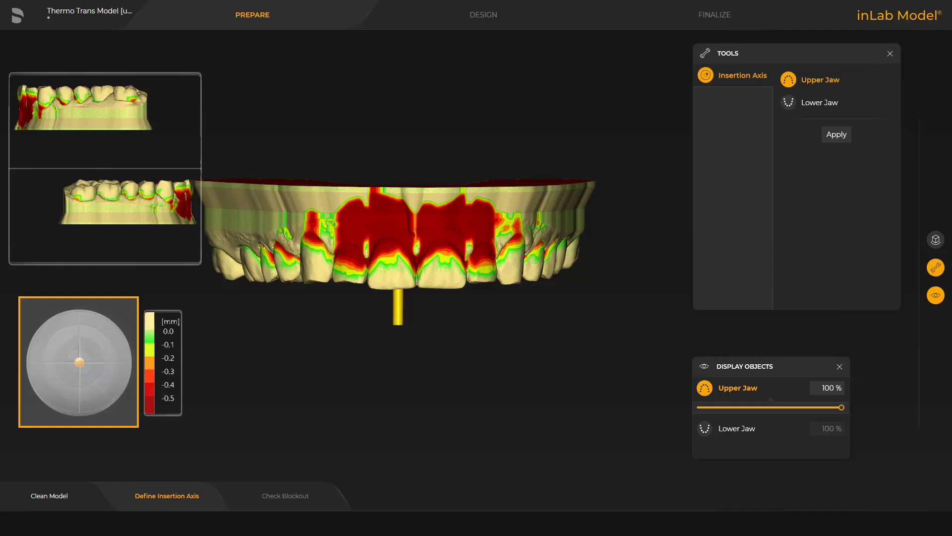
middle_drag(410, 409, 410, 383)
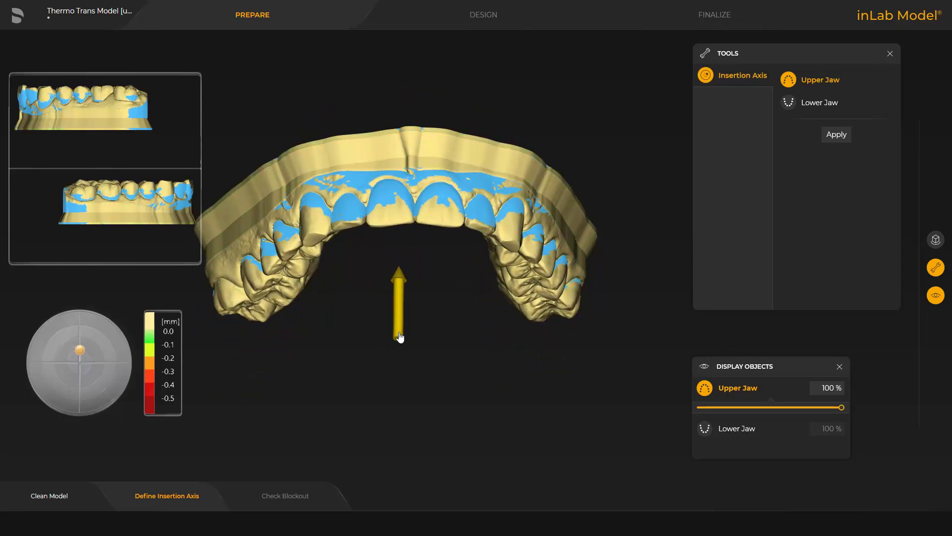
drag(401, 323, 402, 306)
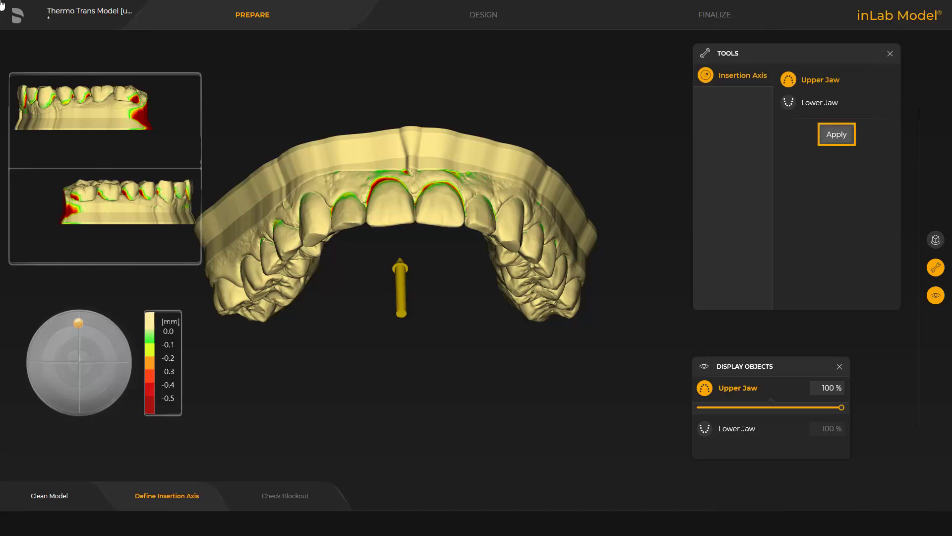
click(836, 135)
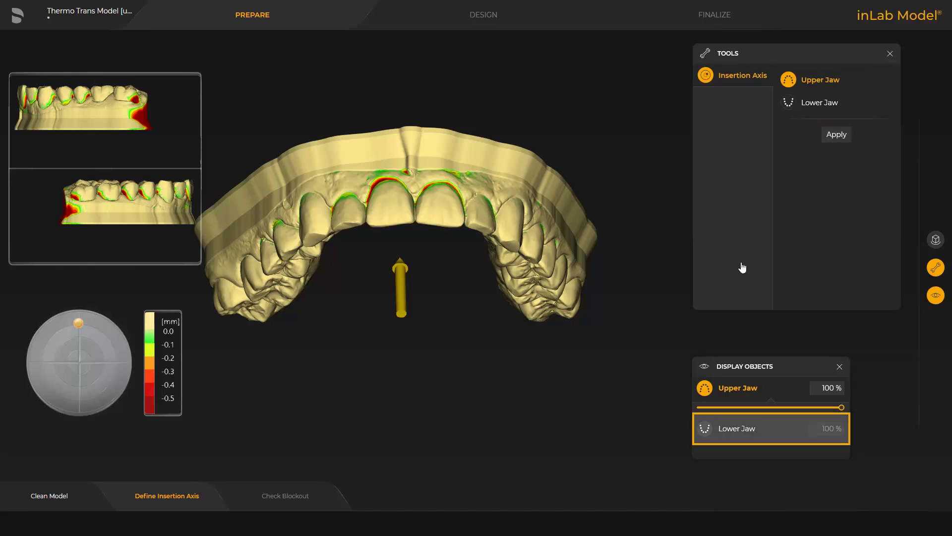
click(731, 430)
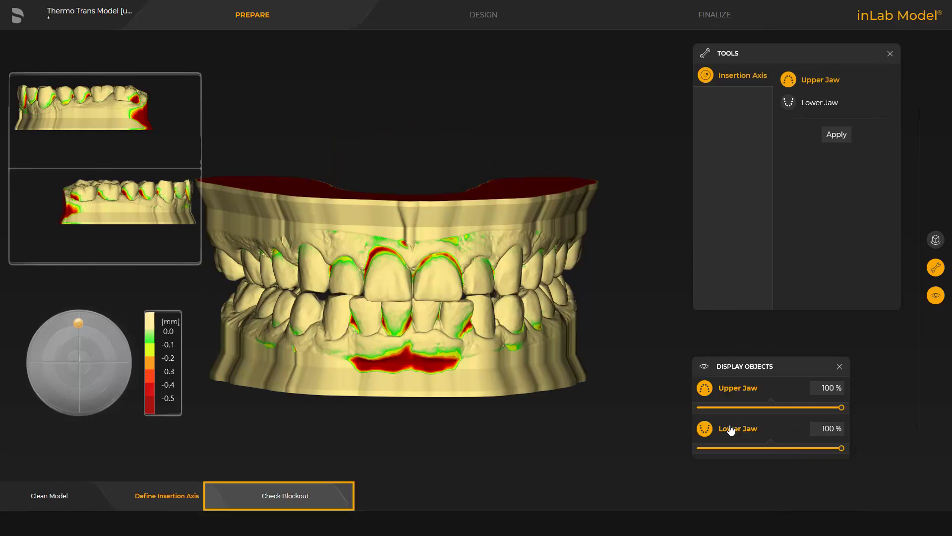
- In Check Blockout, select the Reservoir tool (Height 0.50 mm, Smoothing 50 %) and hide the lower jaw
click(283, 496)
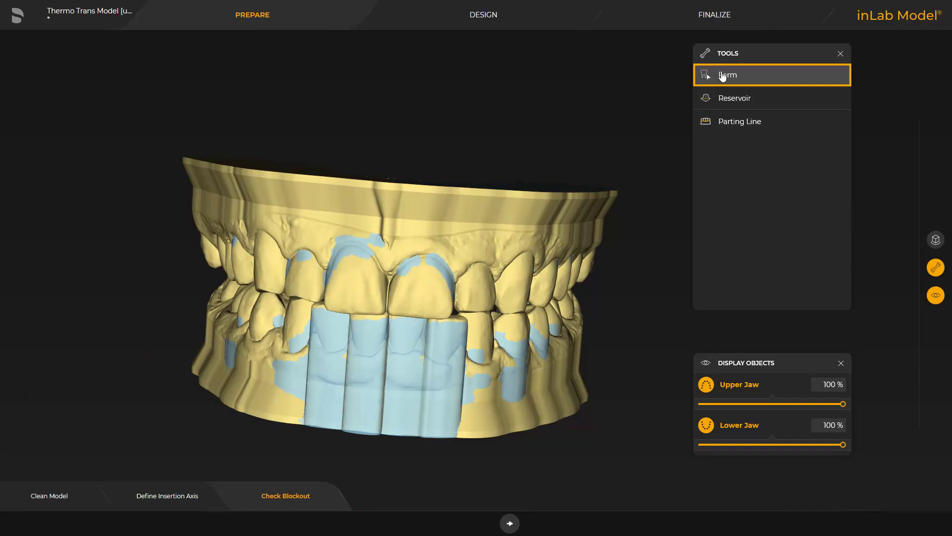
click(723, 75)
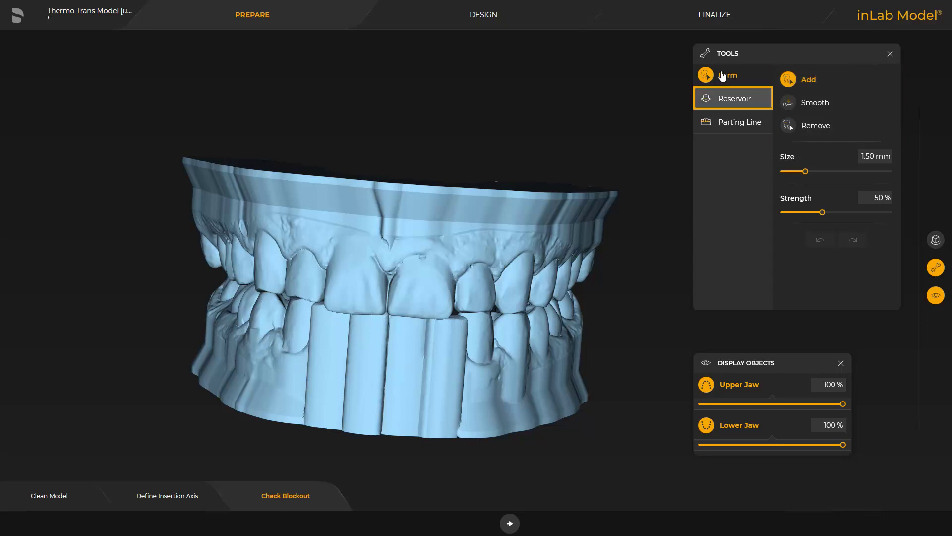
click(724, 99)
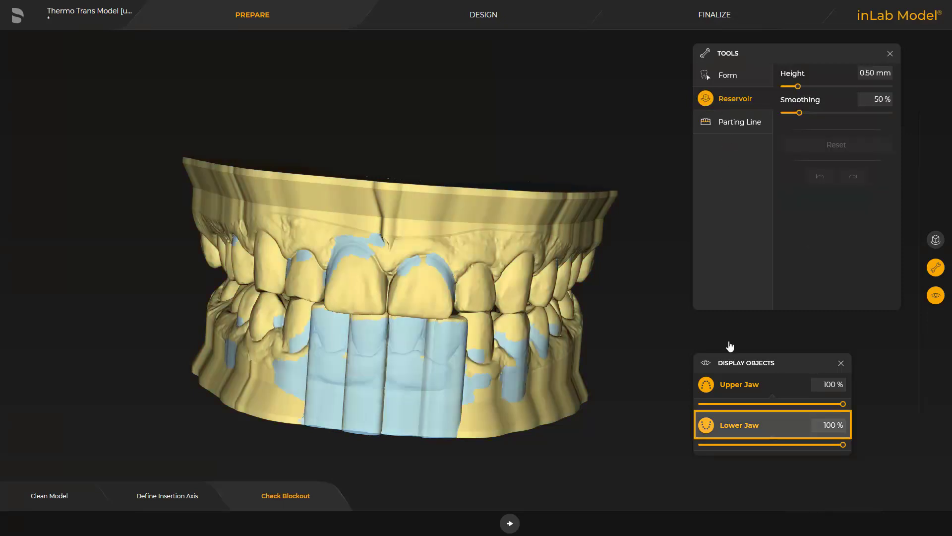
click(731, 426)
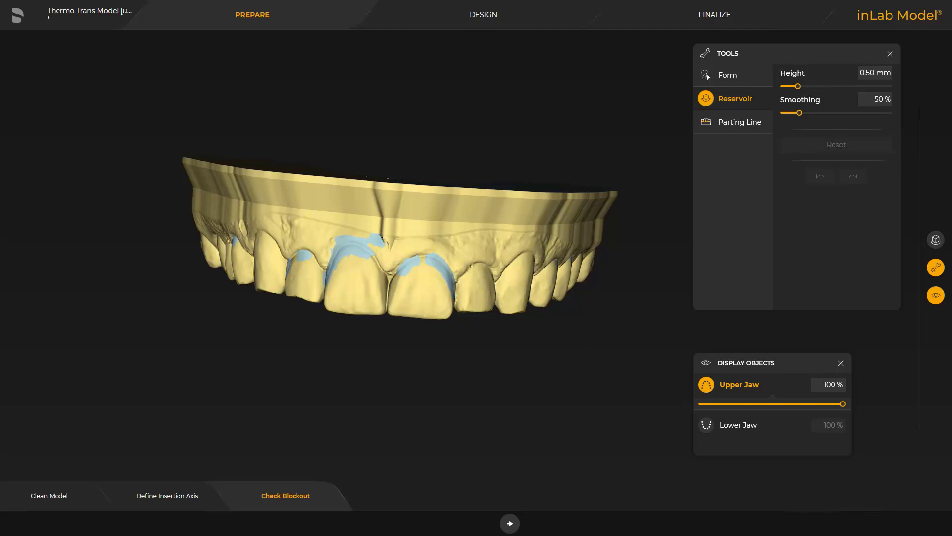
- Outline a closed reservoir loop around an upper front tooth
middle_drag(197, 282, 367, 392)
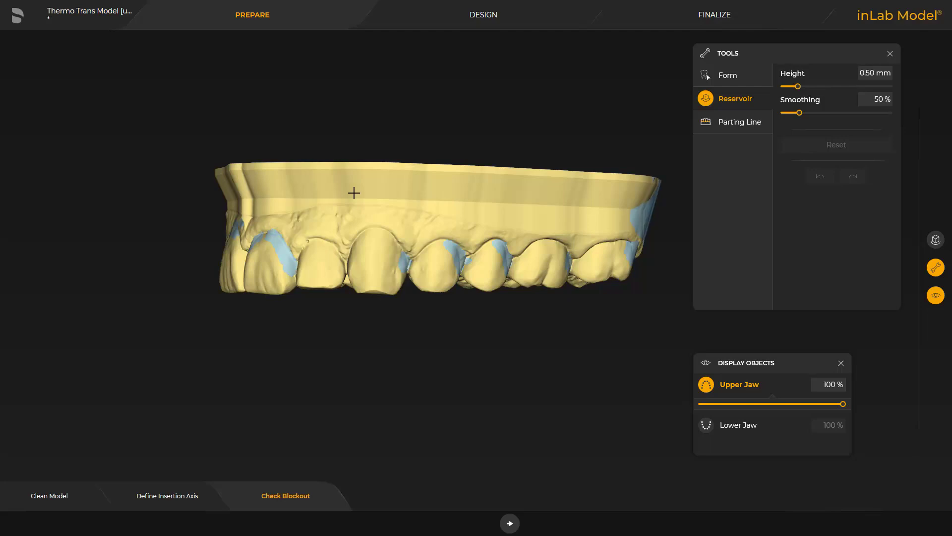
click(360, 257)
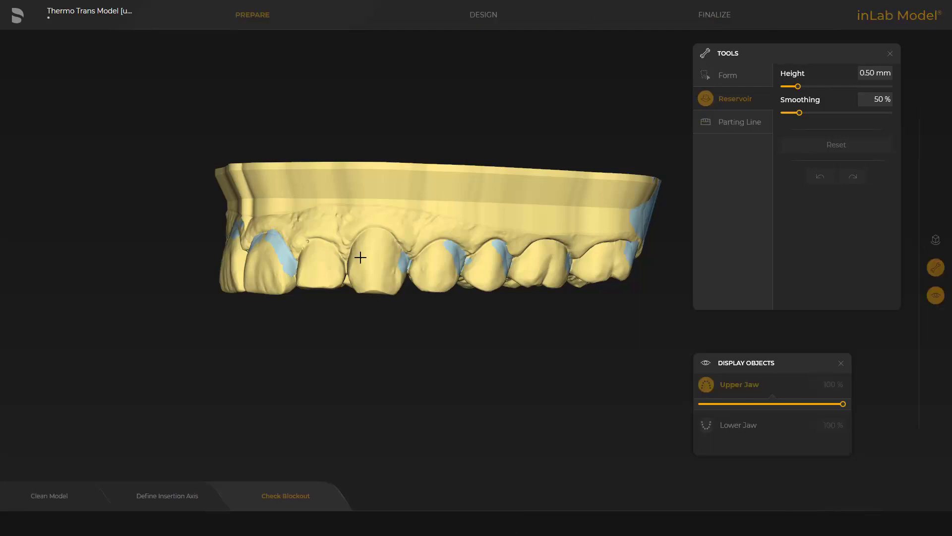
mouse_move(360, 257)
mouse_down()
mouse_move(395, 251)
mouse_move(399, 269)
mouse_move(368, 285)
mouse_move(351, 272)
mouse_move(360, 260)
mouse_up()
right_drag(78, 271, 217, 337)
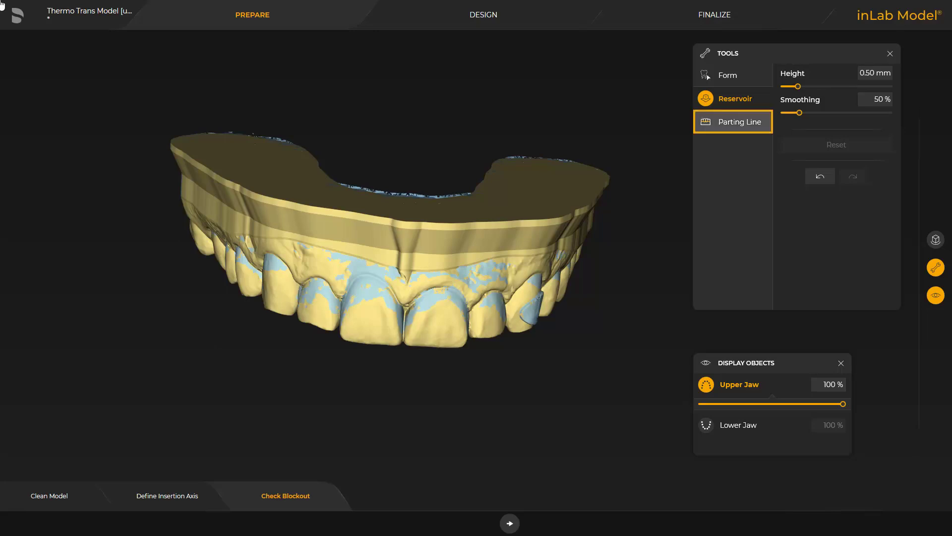
- Create a 2.00 mm parting line by plane, tilting and lowering the cutting plane before applying
click(721, 122)
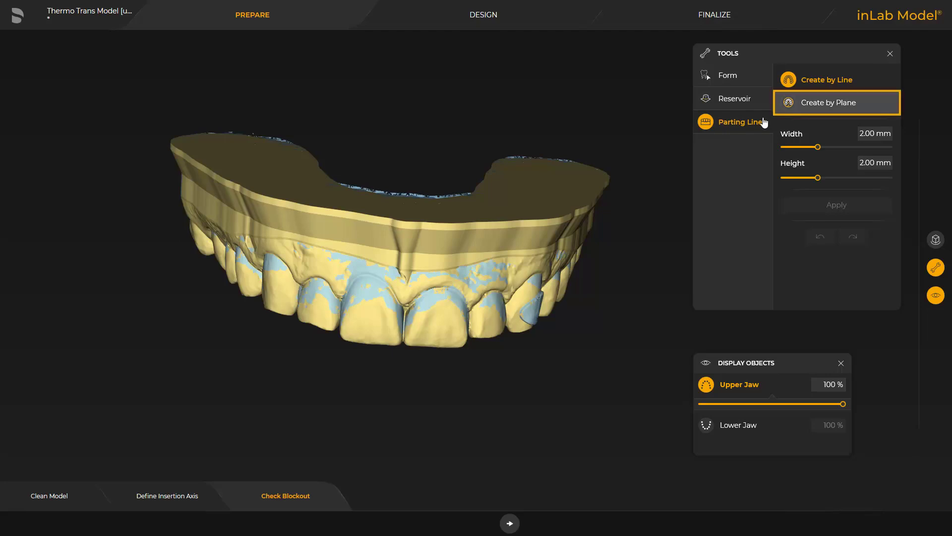
click(814, 104)
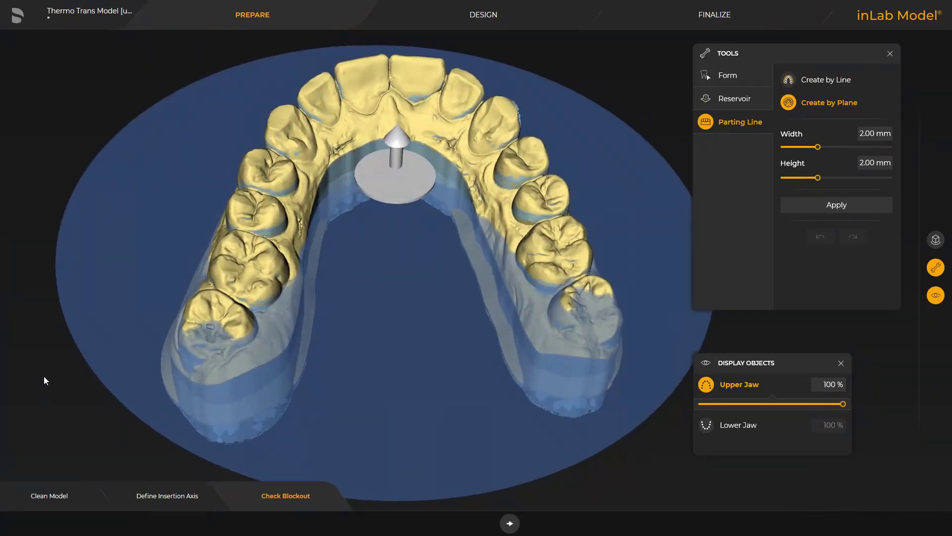
drag(398, 224, 393, 246)
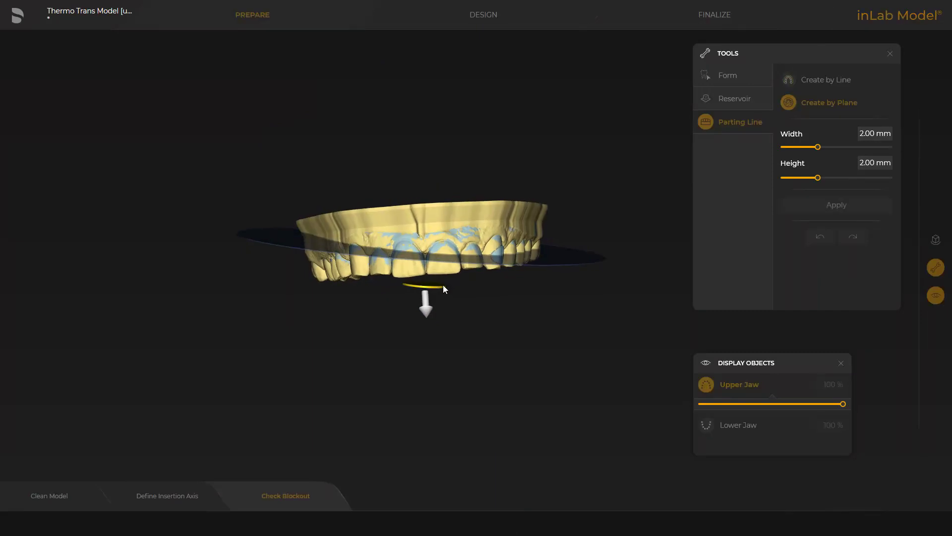
click(443, 287)
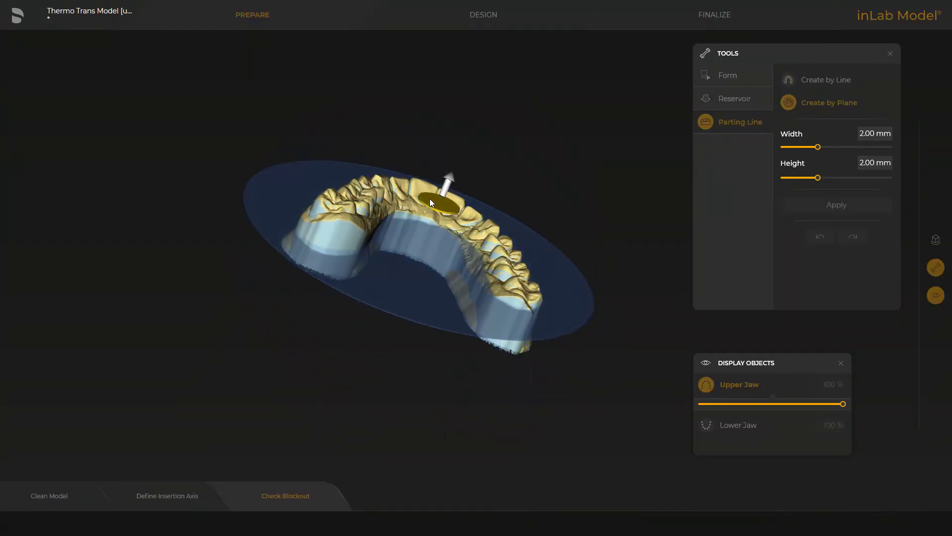
drag(430, 199, 435, 194)
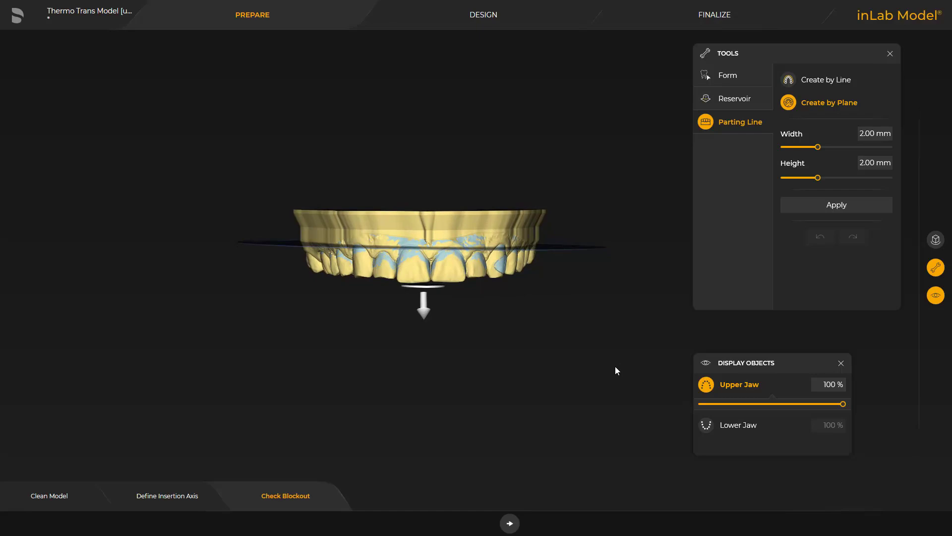
drag(424, 312, 423, 323)
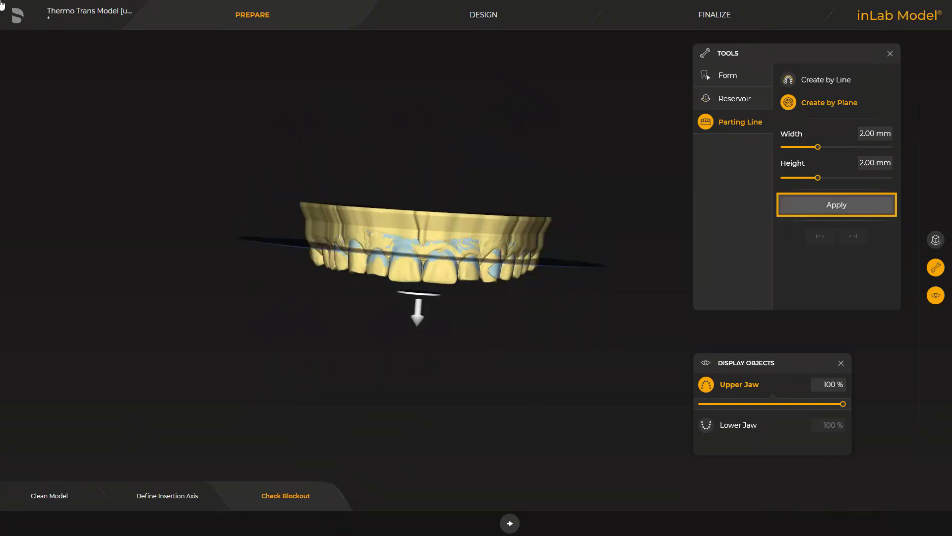
click(836, 207)
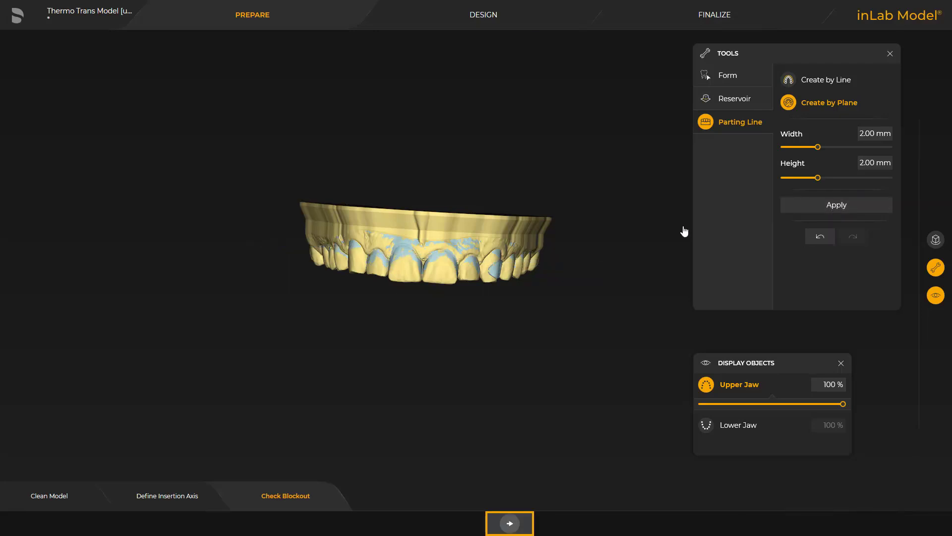
- In Design, redraw the parting line as a band just above the upper teeth and confirm it
click(510, 523)
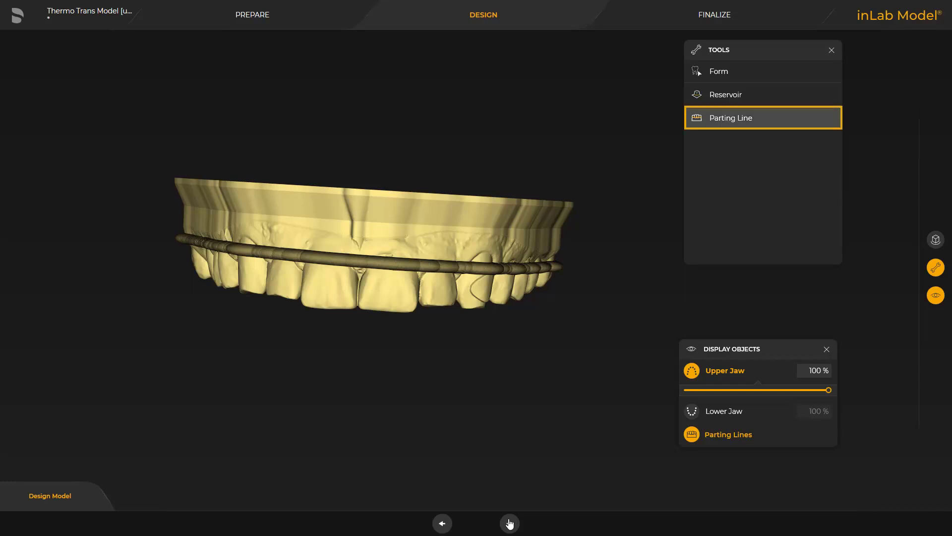
click(730, 119)
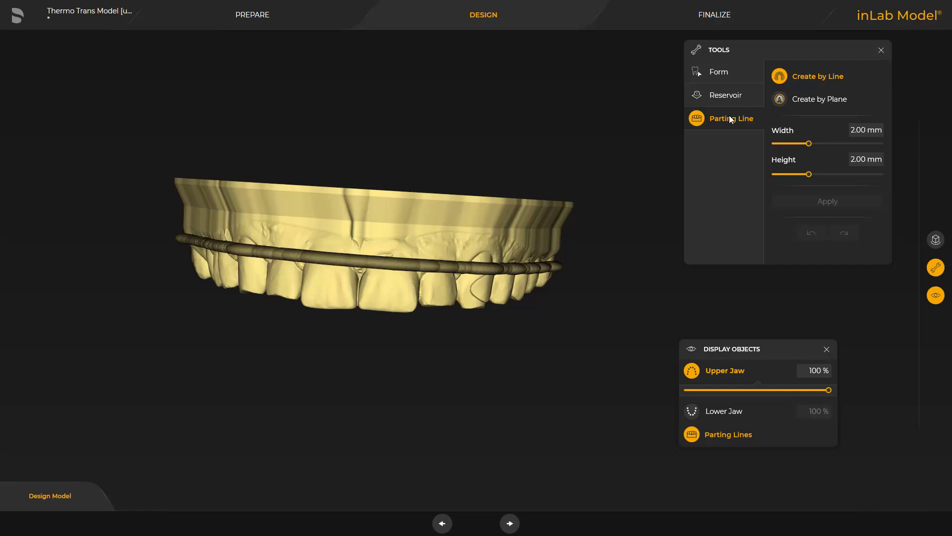
click(253, 250)
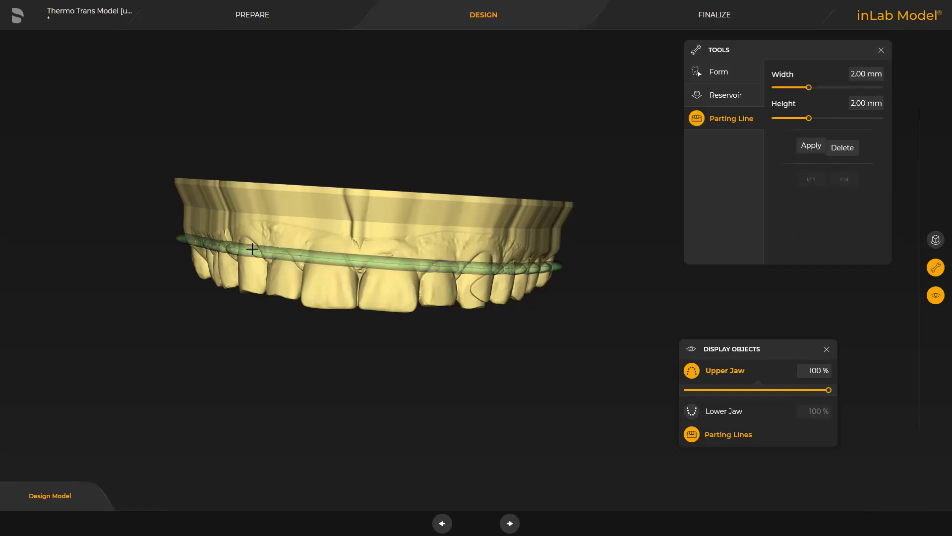
right_drag(252, 249, 166, 263)
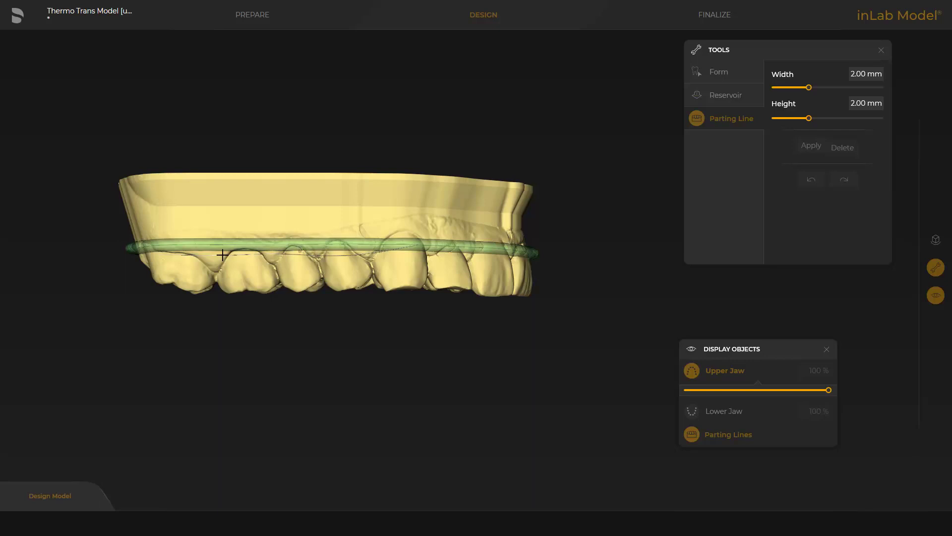
drag(222, 255, 149, 249)
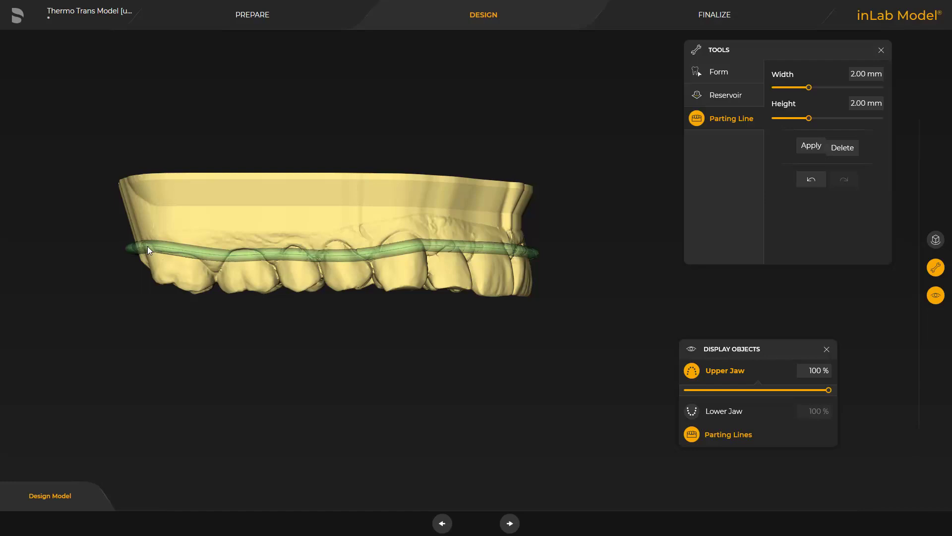
key(Return)
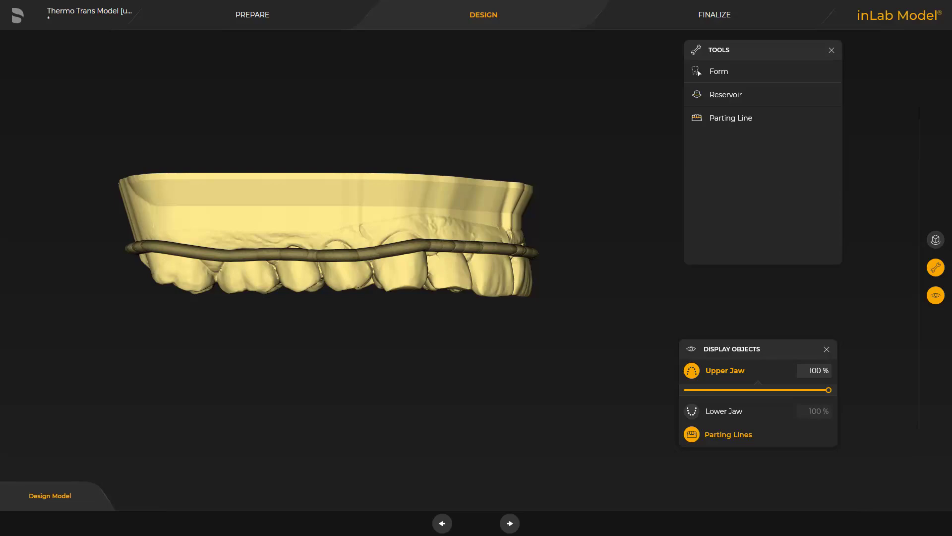
right_drag(622, 245, 346, 384)
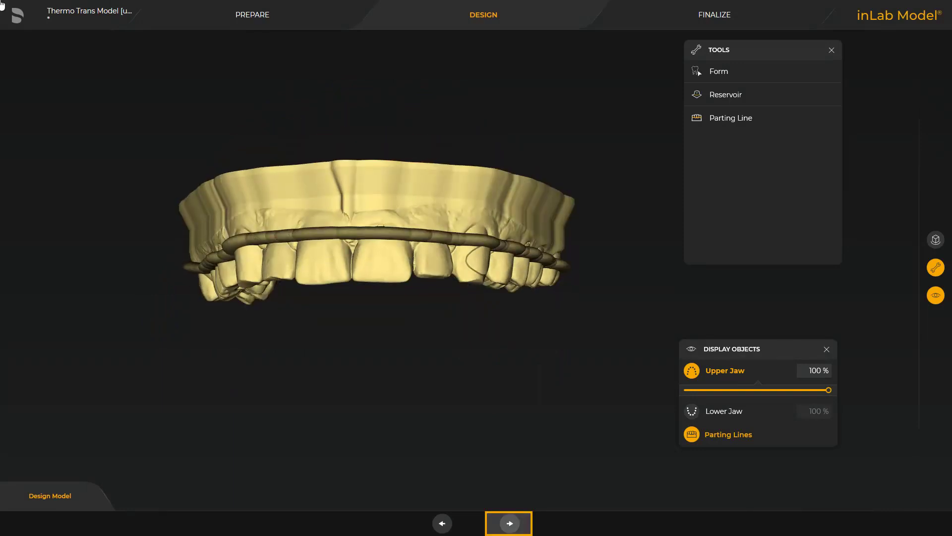
- Advance to the Finalize phase and open Carve Out Model at 3.00 mm thickness
click(513, 524)
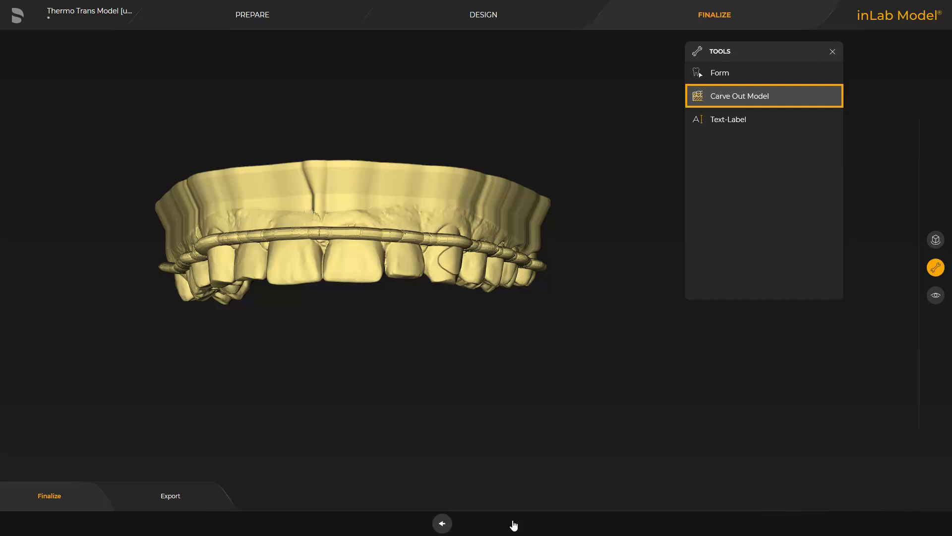
click(717, 97)
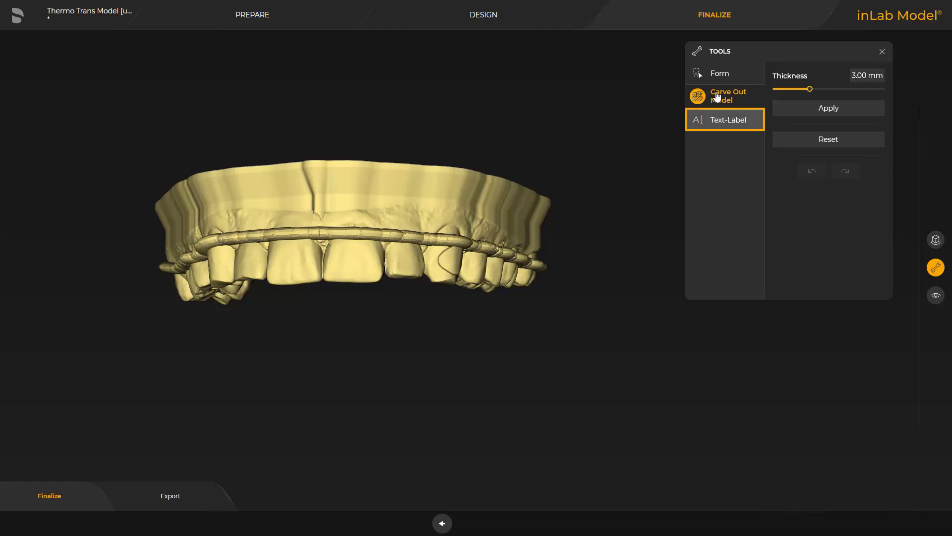
- Place a raised 3.00 mm 'DS Academy Bensheim' text label on the base's outer surface
click(719, 122)
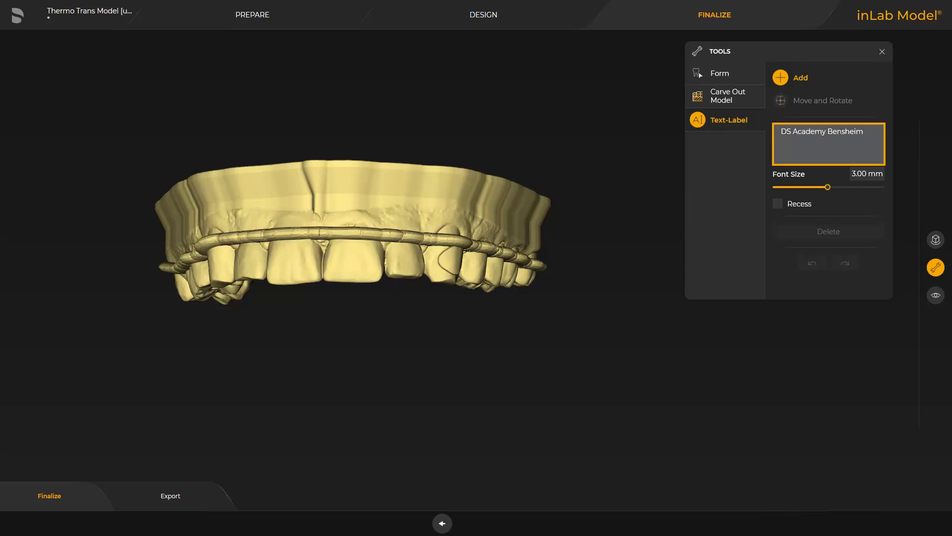
click(668, 215)
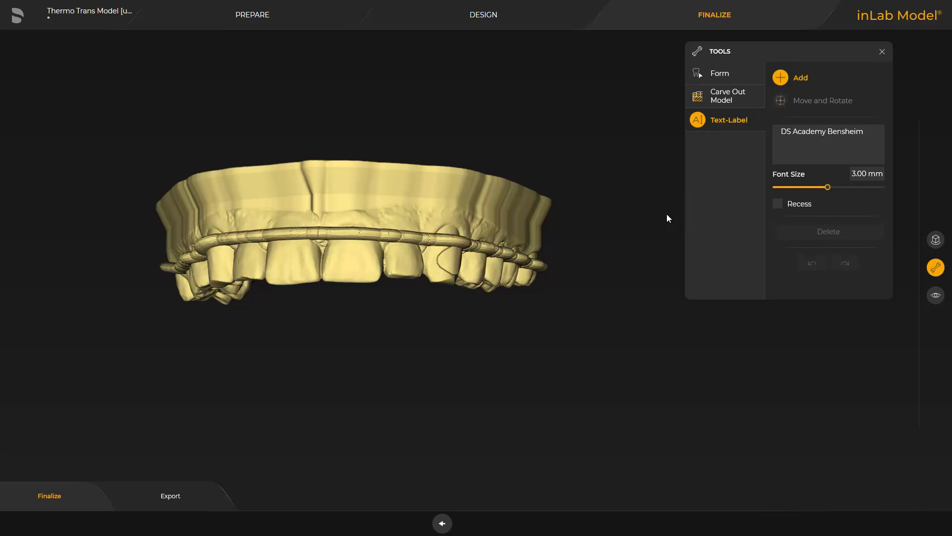
right_drag(667, 218, 640, 282)
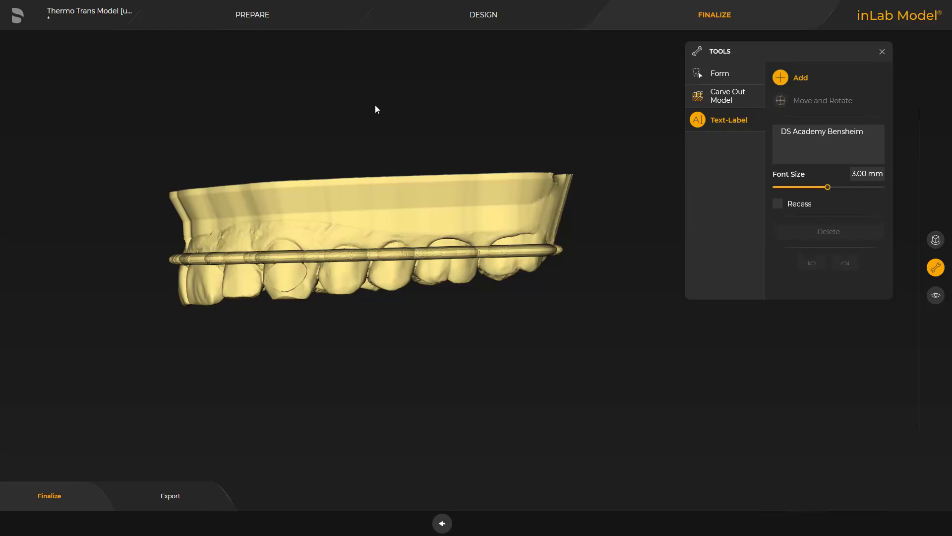
click(404, 195)
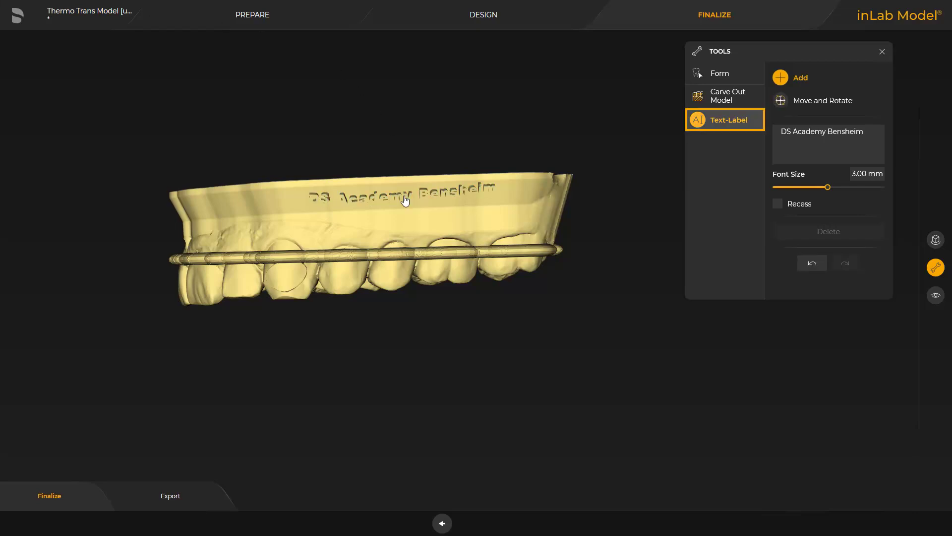
click(715, 122)
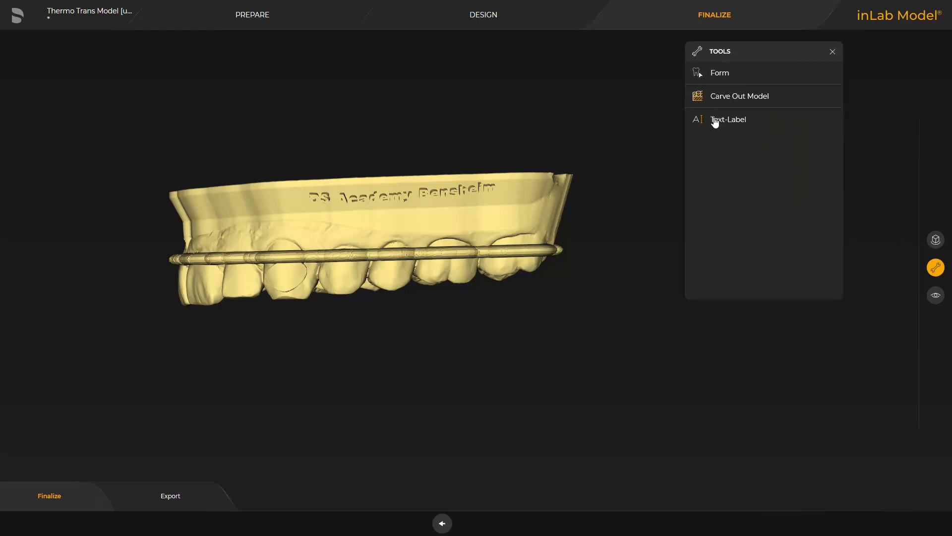
- Show the Export panel with Manufacturing, Folder and STL options and Rotate Jaw enabled
click(165, 496)
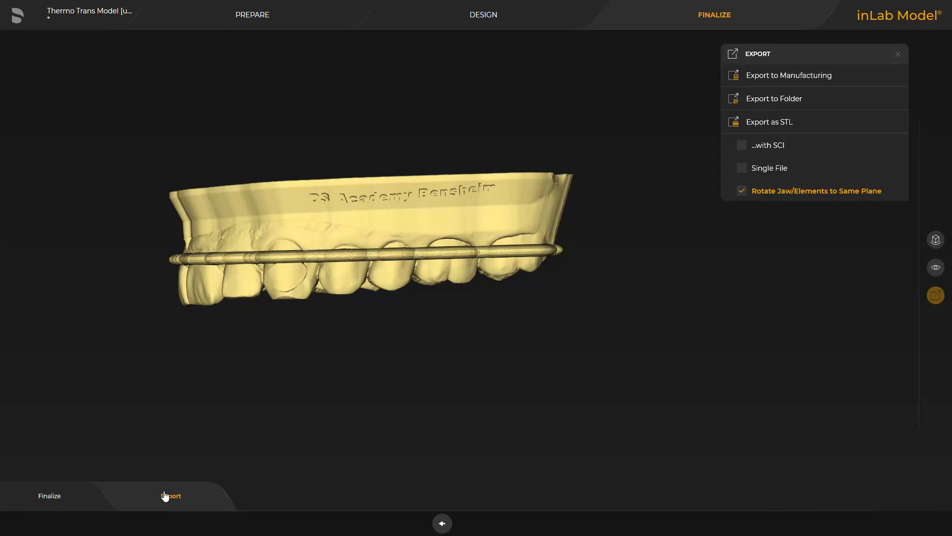
- Export the 55.12 mm model to inLab CAM's Collect list with Primeprint Model T settings
click(780, 76)
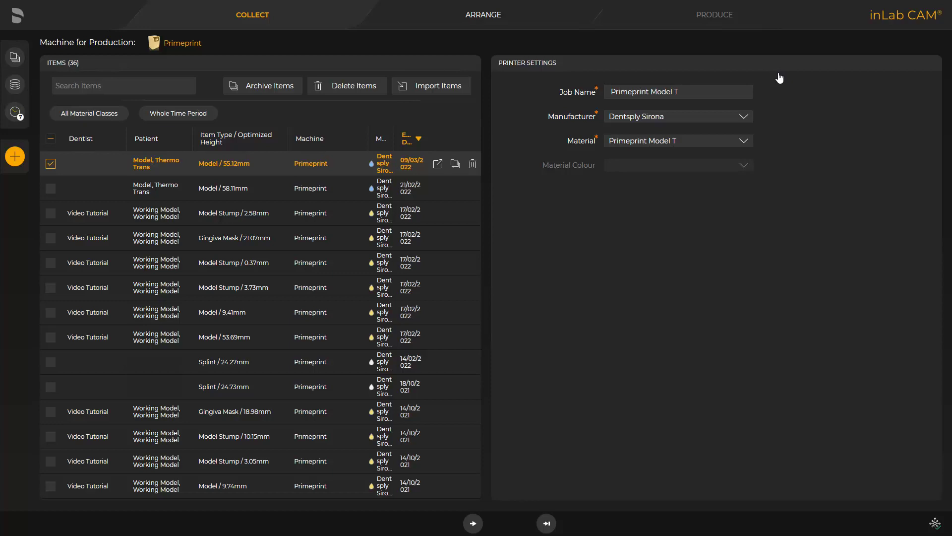
- Skip to the Produce preview of the supported model on the build platform at High detail
click(547, 523)
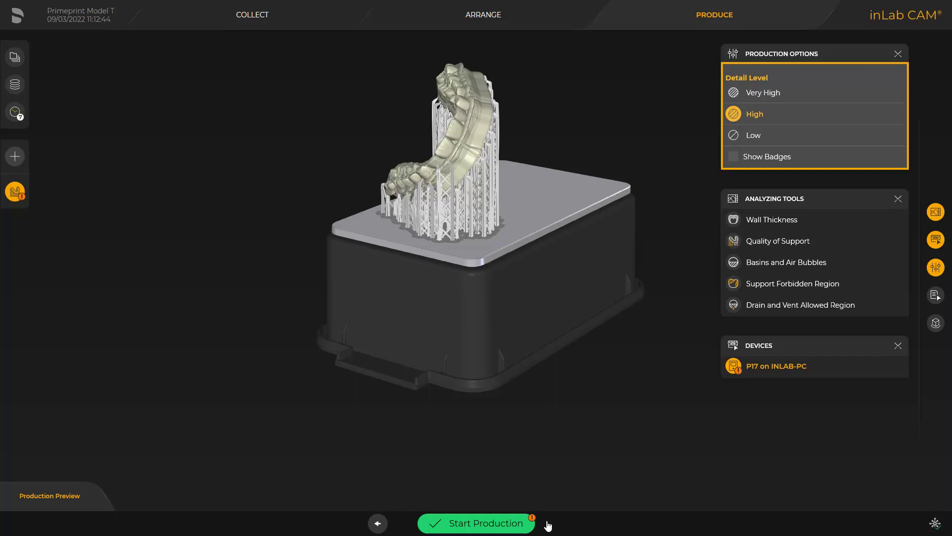